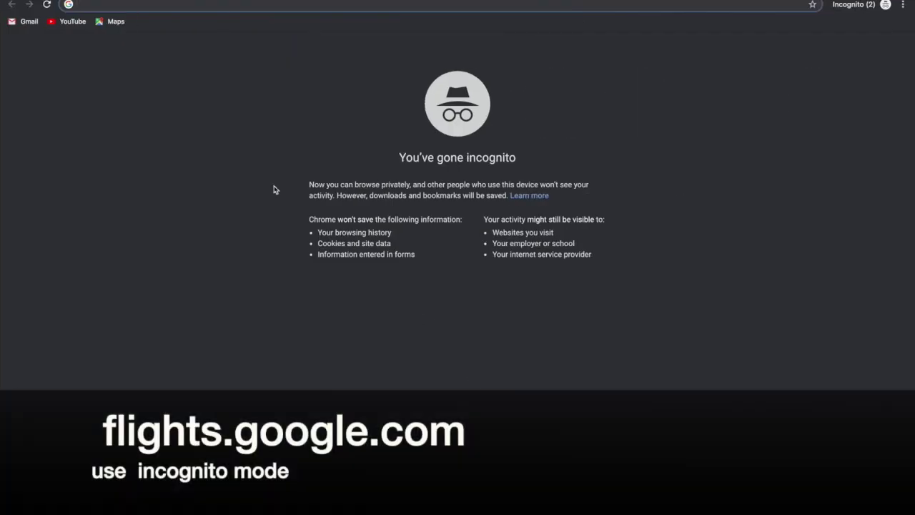
Step: Search the web for 'google flights' from the incognito window's address bar
type("google fli")
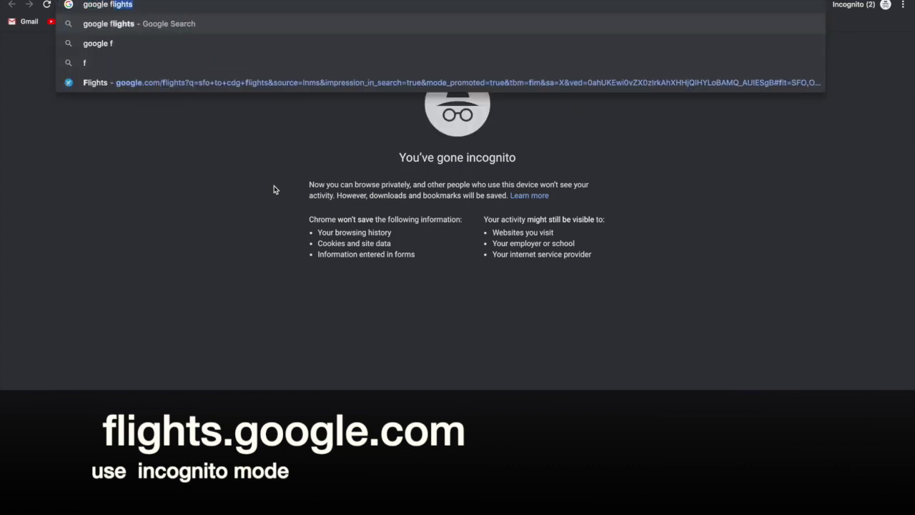
type("ghts")
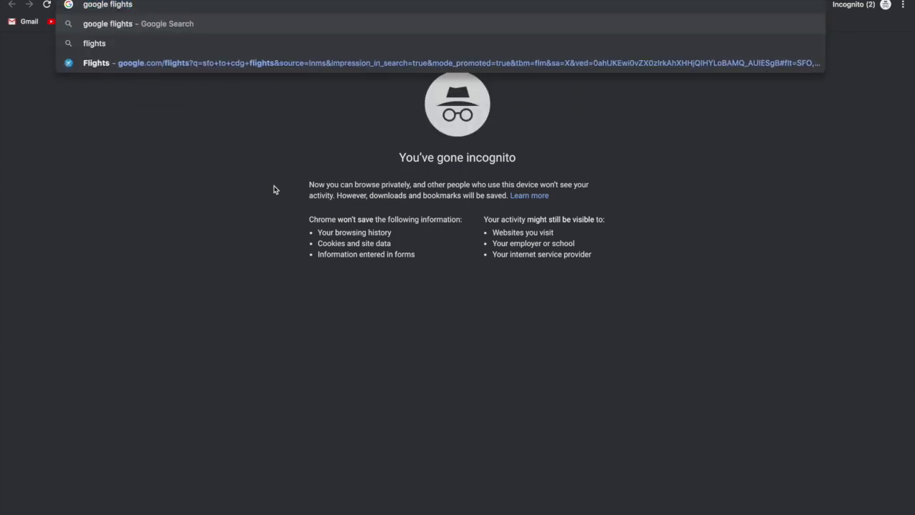
key("Return")
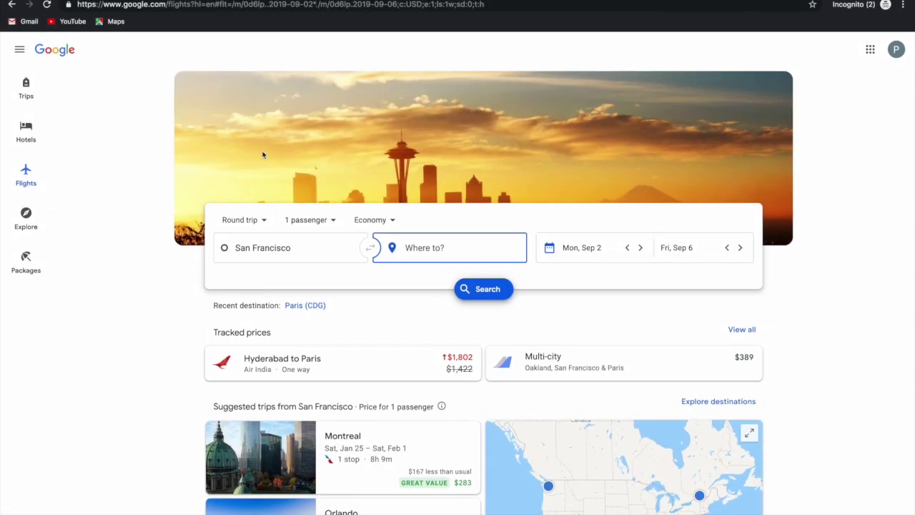
Step: Keep Round trip, set passengers back to 1 adult, and keep Economy as the cabin class
left_click(263, 227)
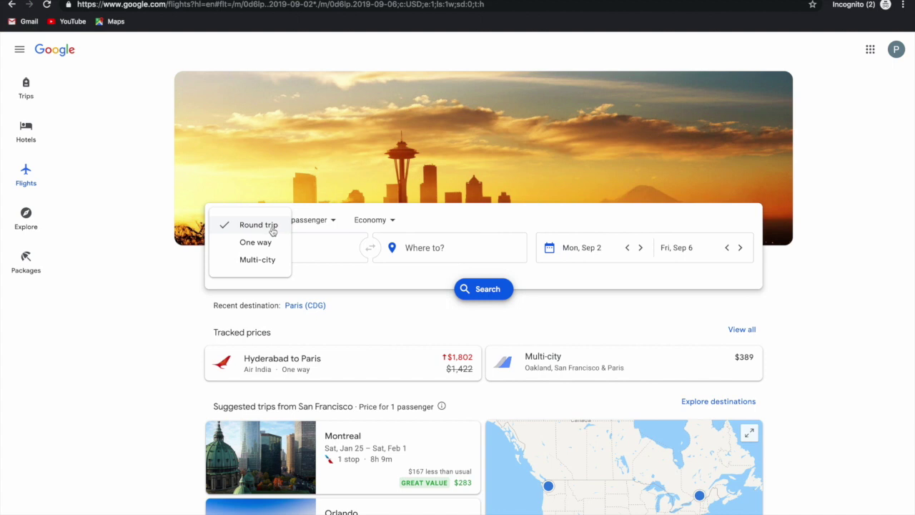
left_click(334, 221)
left_click(334, 221)
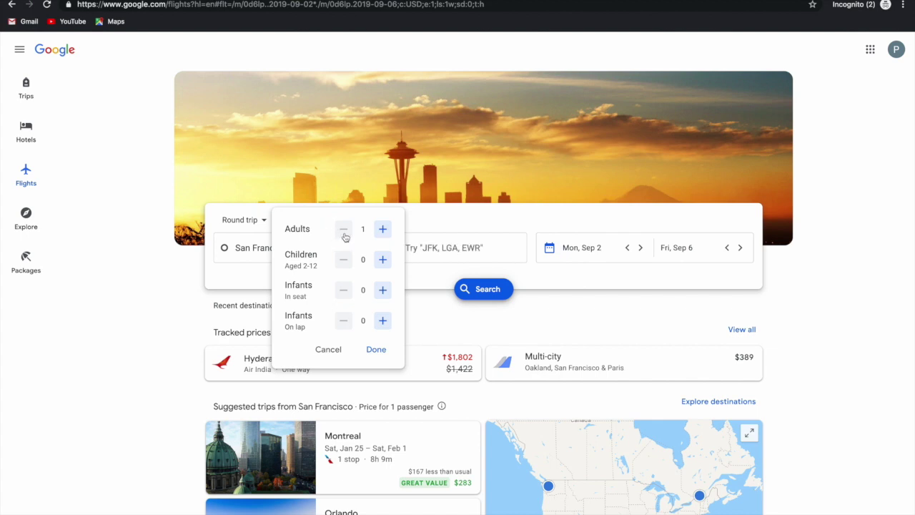
left_click(384, 230)
left_click(383, 230)
left_click(384, 232)
left_click(342, 230)
left_click(343, 230)
left_click(377, 350)
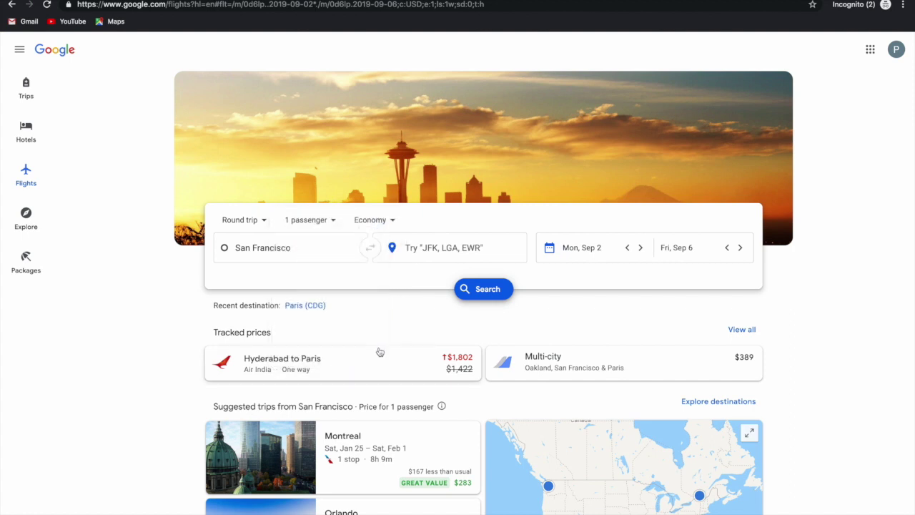
left_click(395, 223)
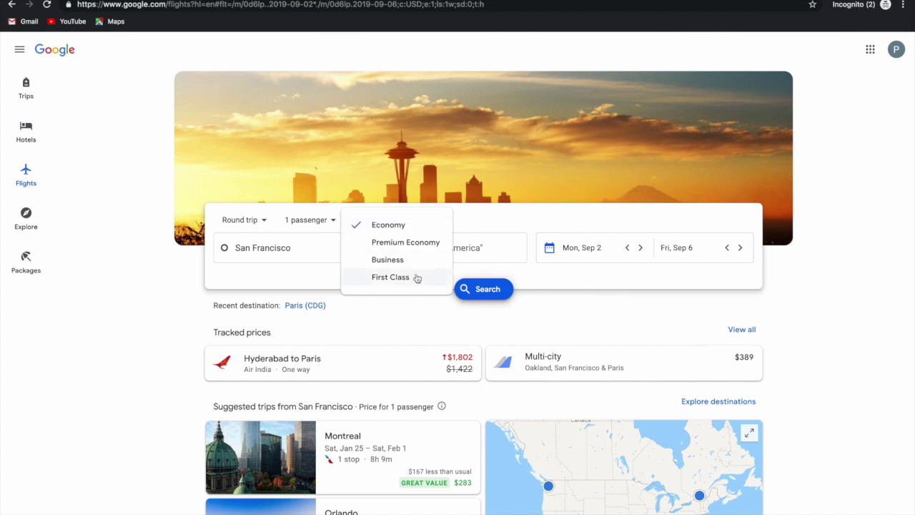
left_click(520, 223)
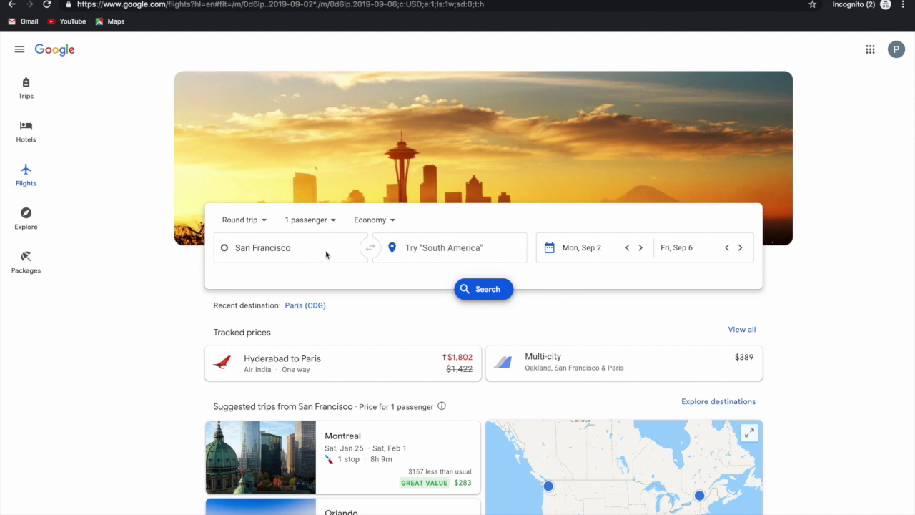
Step: Enter 'paris', choose Paris, France (All airports), and bring up the departure calendar
left_click(422, 248)
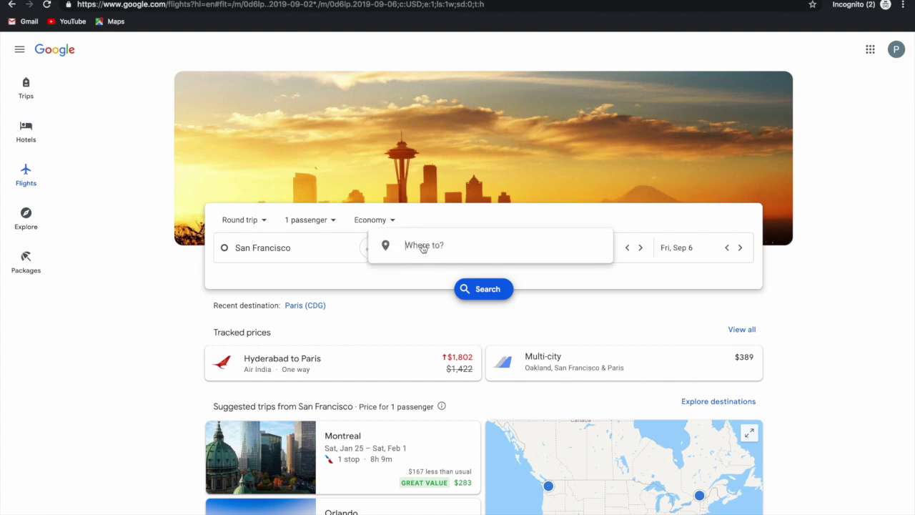
type("paris")
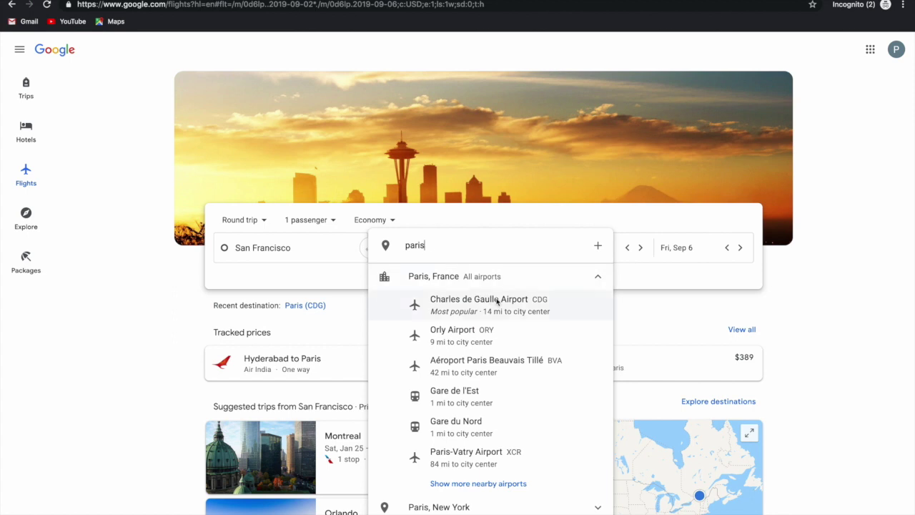
left_click(443, 276)
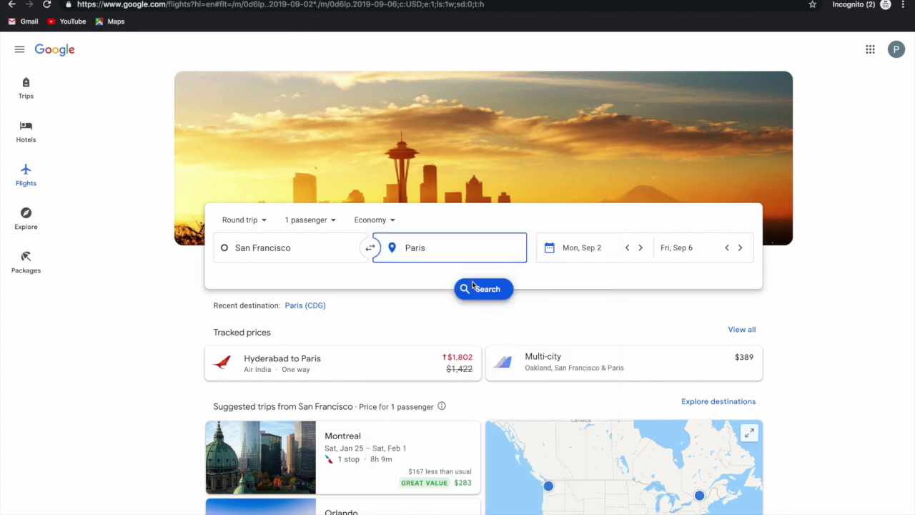
left_click(549, 252)
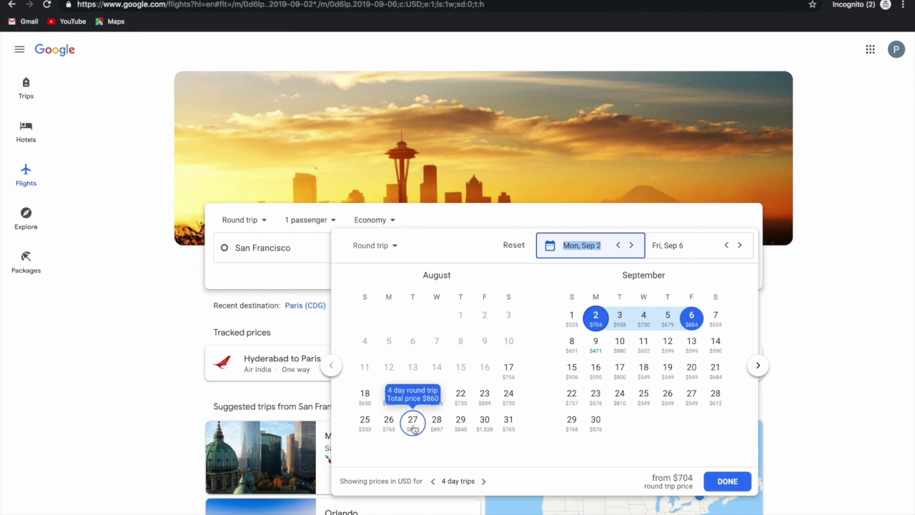
Step: Pick Aug 27 as departure and Sep 17 as return, then confirm the dates
left_click(414, 427)
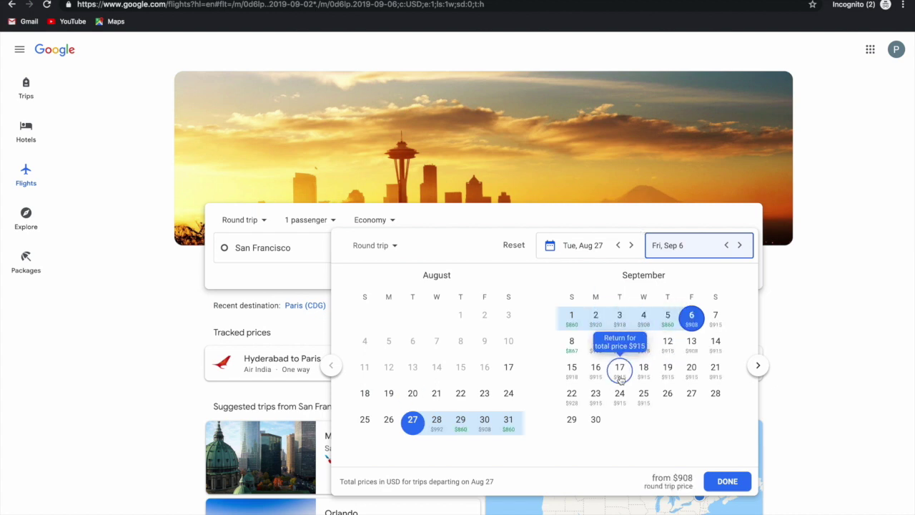
left_click(620, 377)
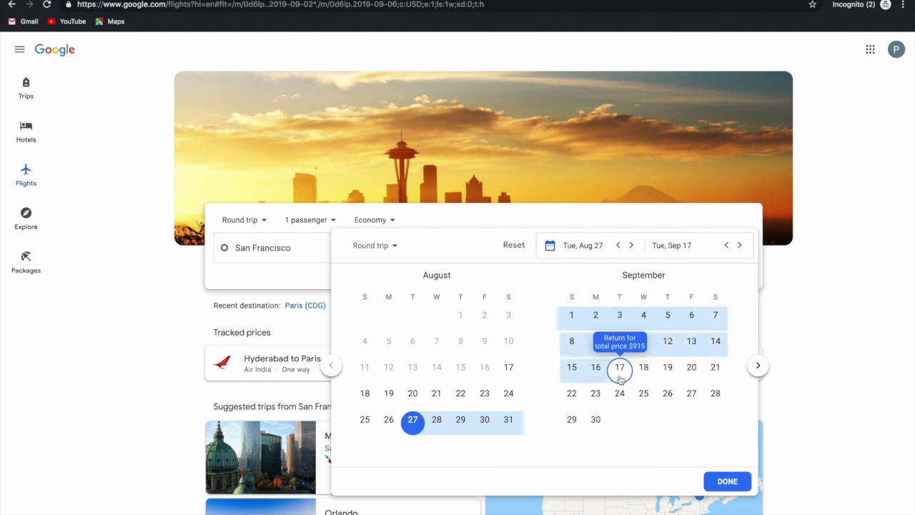
left_click(724, 482)
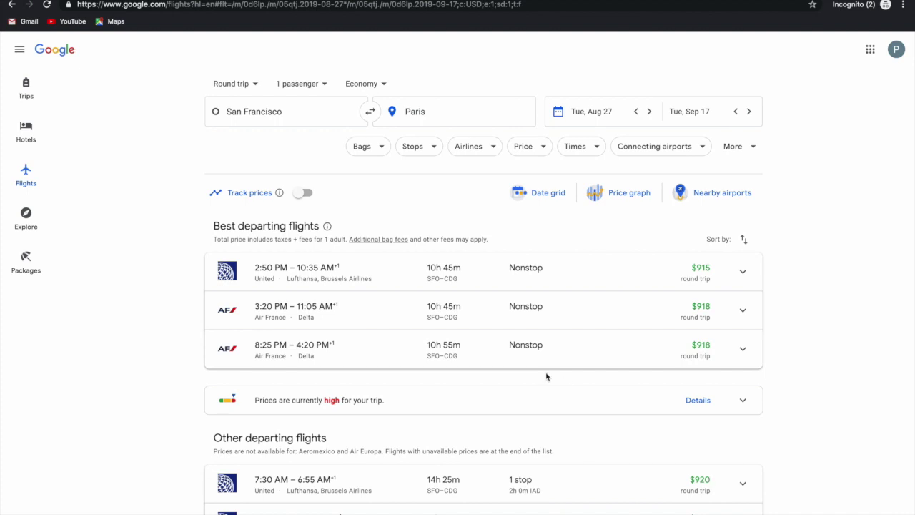
Step: Browse the Best and Other departing flights lists for San Francisco–Paris
triple_click(236, 225)
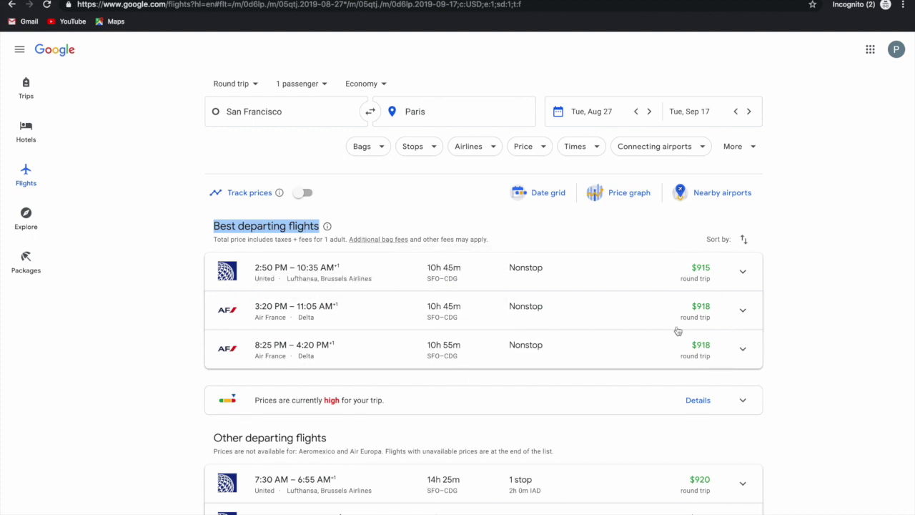
scroll(580, 269, "down", 1)
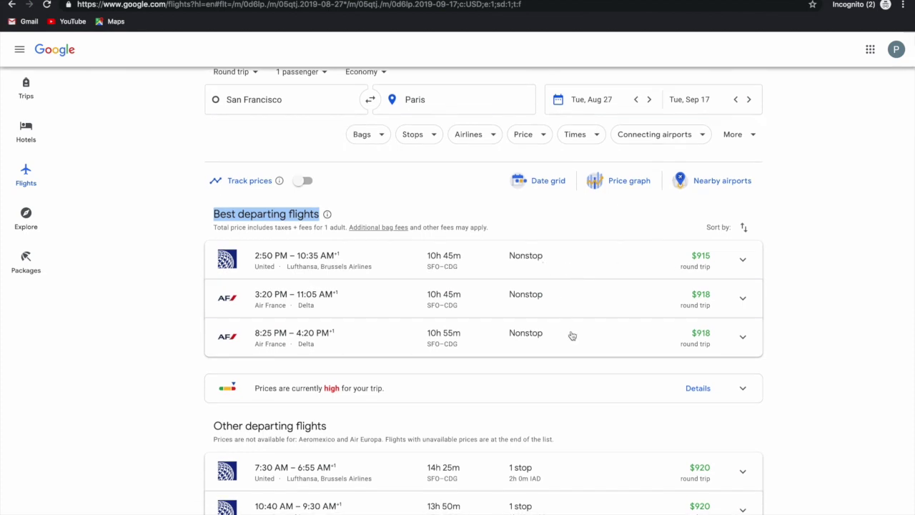
scroll(464, 355, "down", 3)
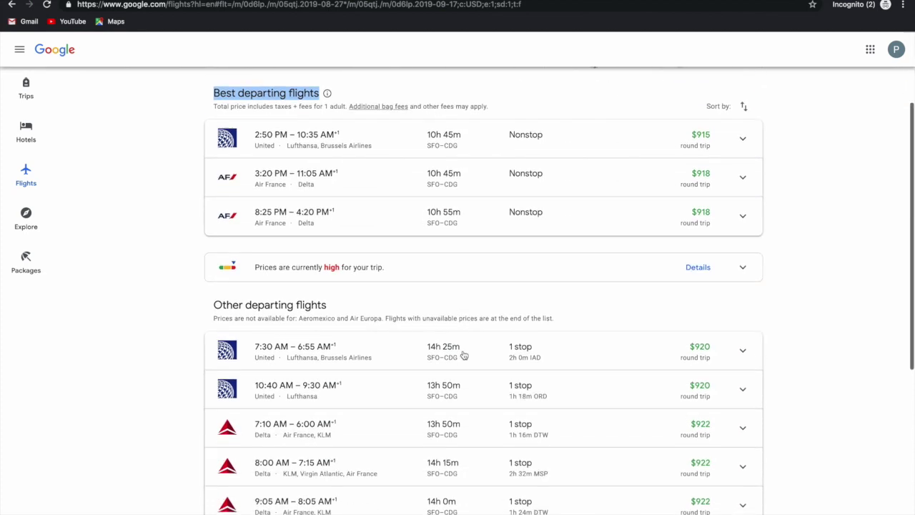
triple_click(259, 305)
scroll(408, 333, "down", 1)
scroll(584, 255, "up", 5)
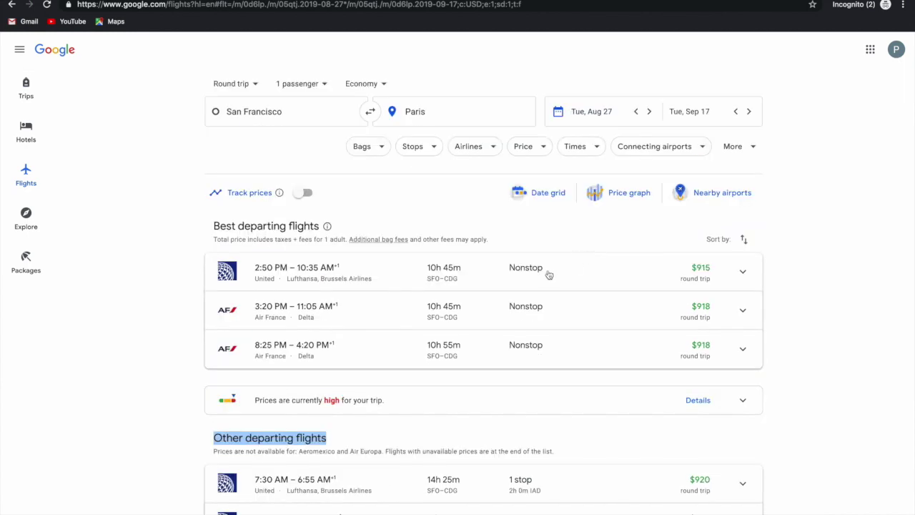
scroll(566, 344, "down", 7)
scroll(681, 293, "up", 3)
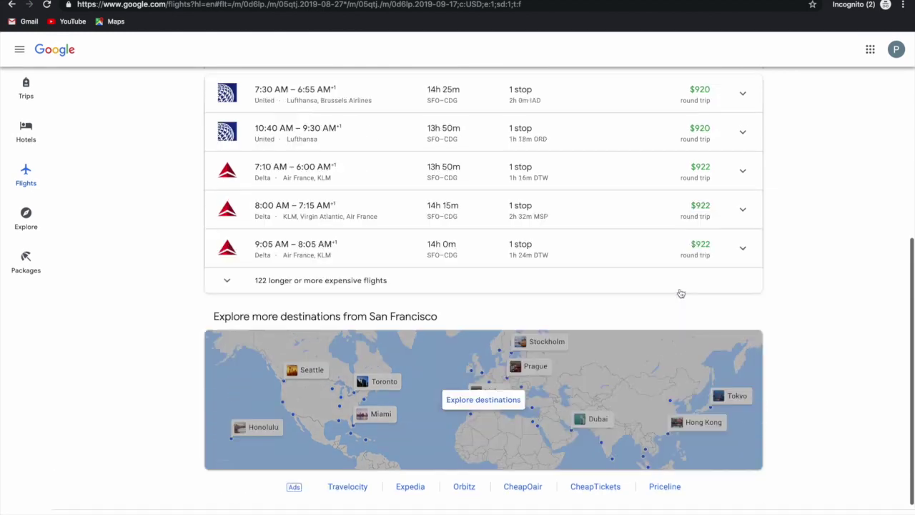
scroll(721, 232, "up", 1)
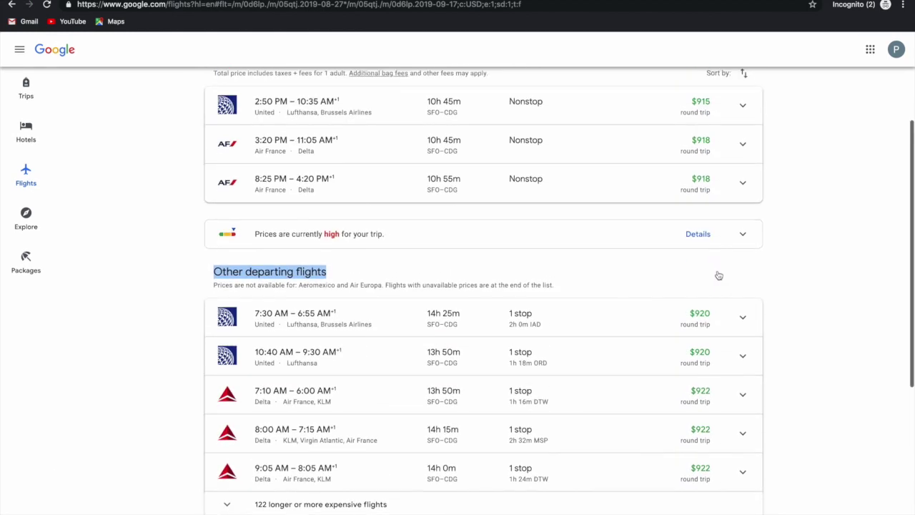
scroll(716, 297, "up", 2)
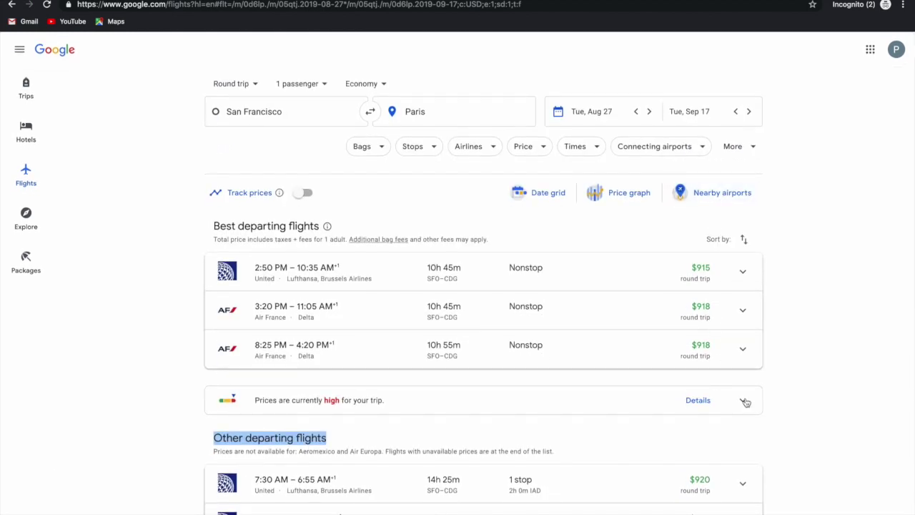
scroll(745, 403, "down", 1)
scroll(746, 403, "down", 1)
scroll(637, 306, "up", 2)
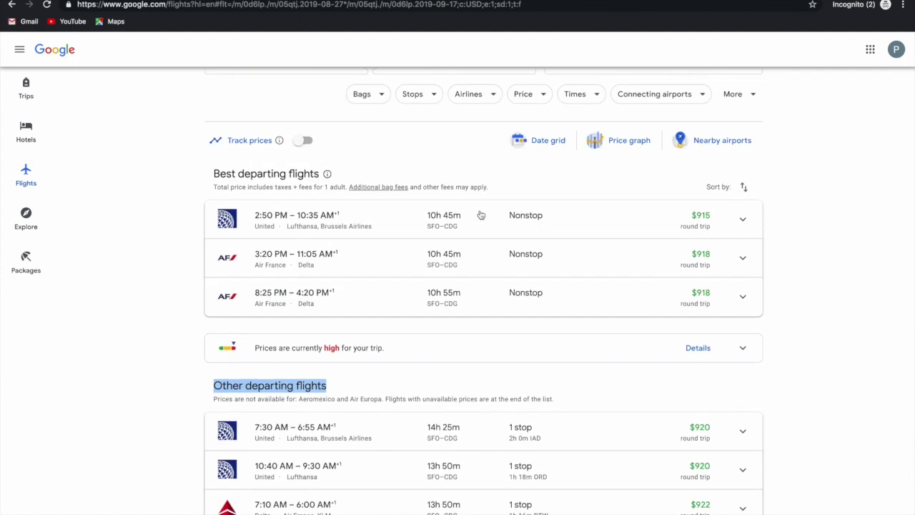
Step: Choose the 2:50 PM United nonstop outbound and the 9:15 AM United nonstop return
scroll(480, 214, "down", 5)
scroll(480, 213, "up", 6)
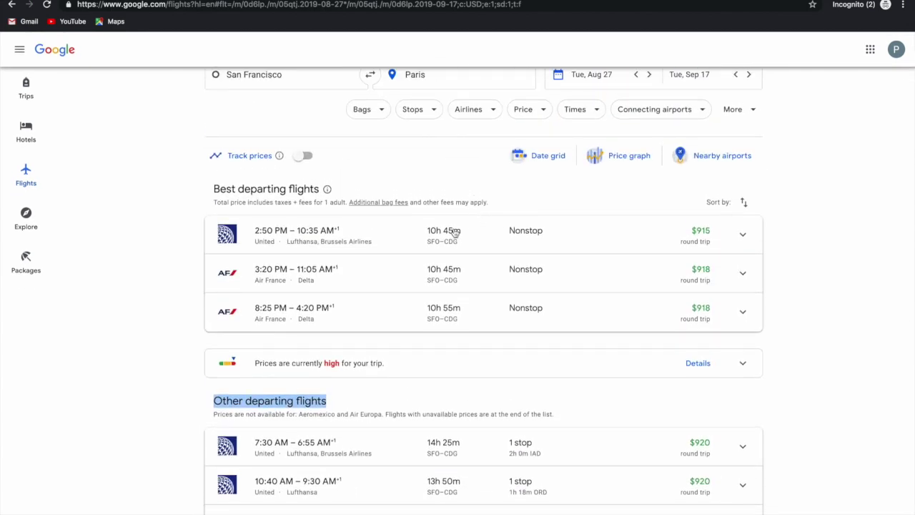
left_click(455, 233)
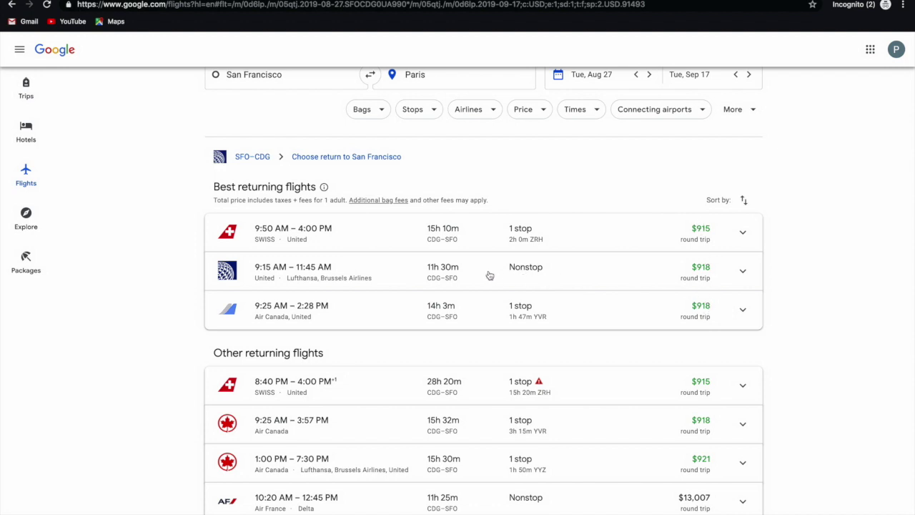
left_click(461, 276)
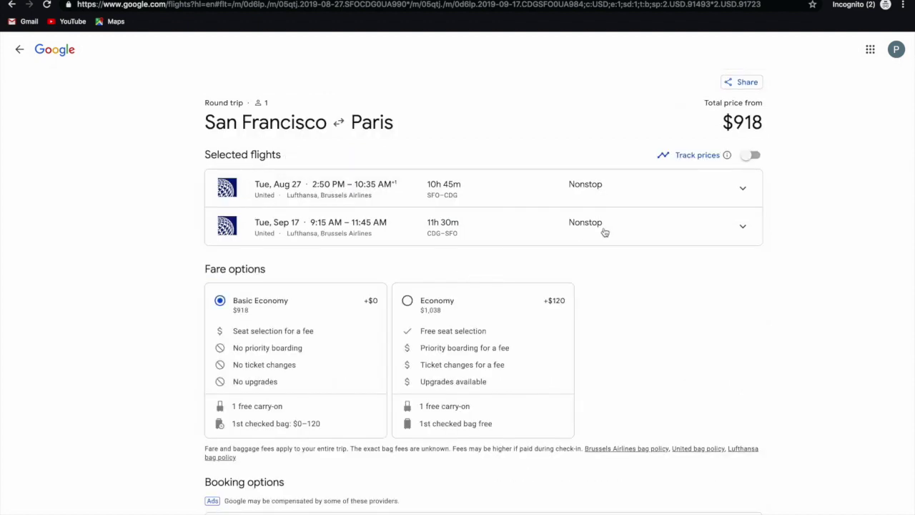
Step: Expand the departing flight and highlight its amenities, legroom, travel time and delay warning
left_click(748, 190)
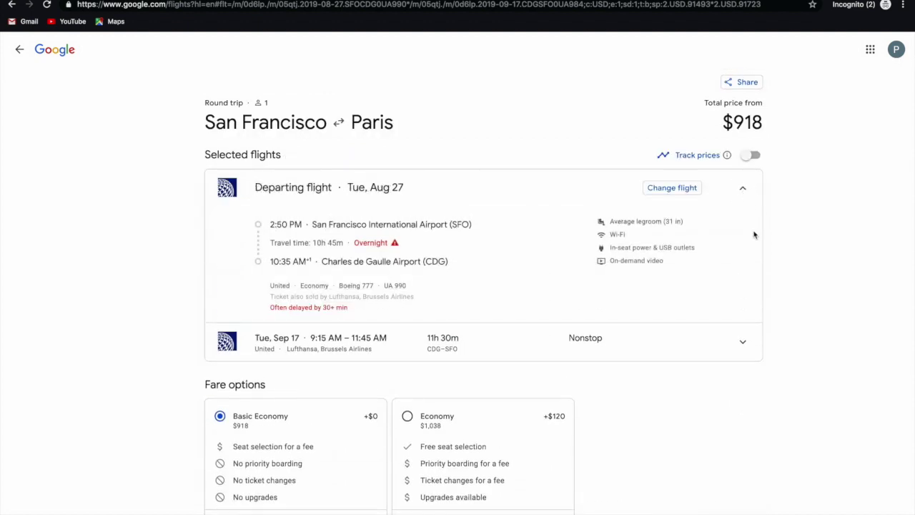
left_click_drag(665, 263, 608, 221)
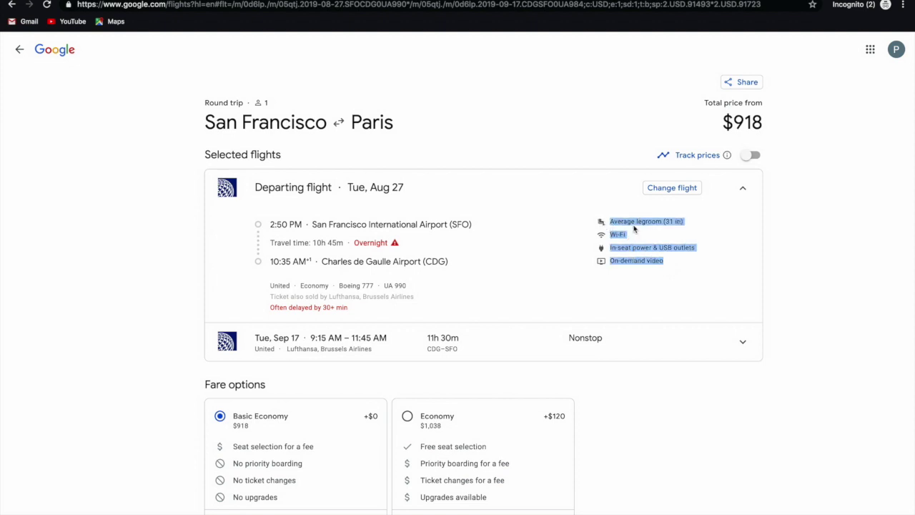
triple_click(635, 221)
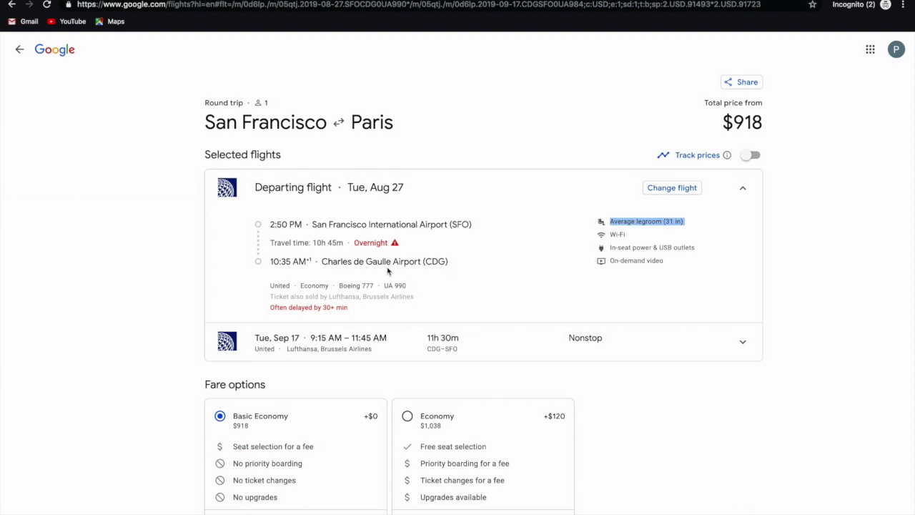
triple_click(318, 243)
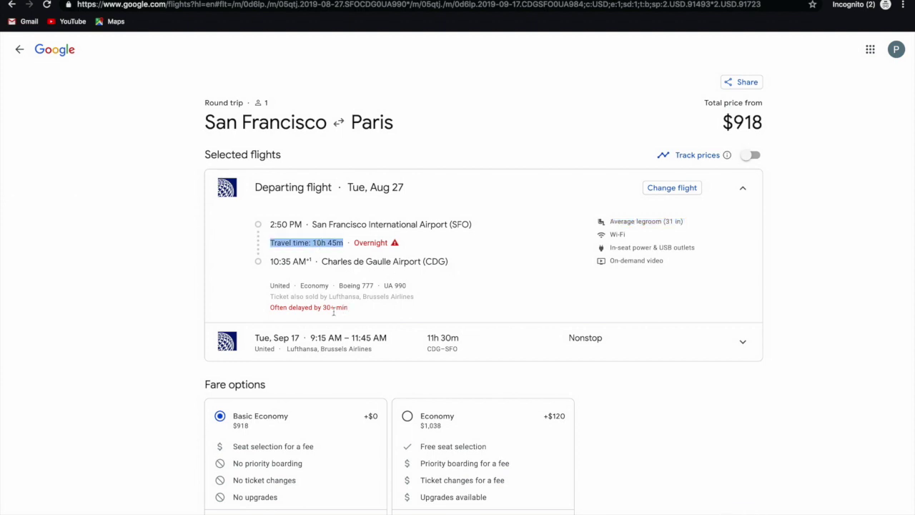
triple_click(311, 308)
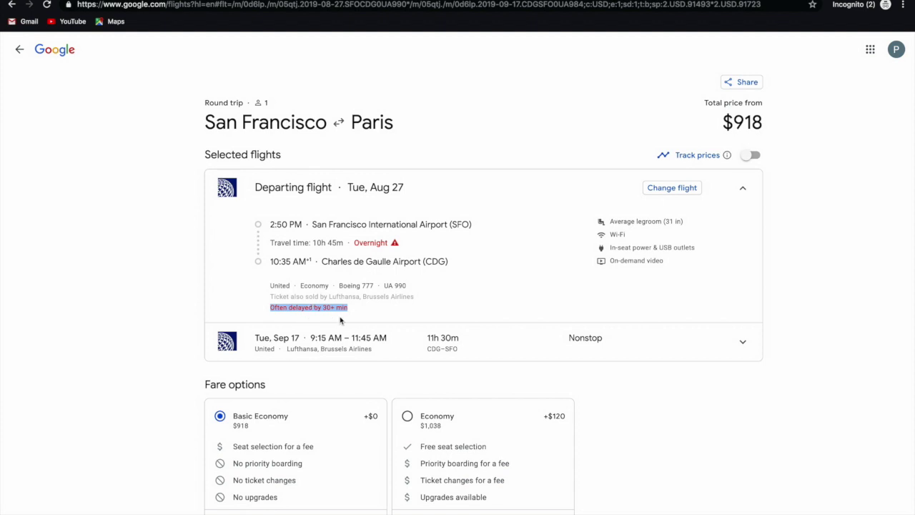
Step: Expand the returning United flight's details and look them over
scroll(350, 313, "down", 3)
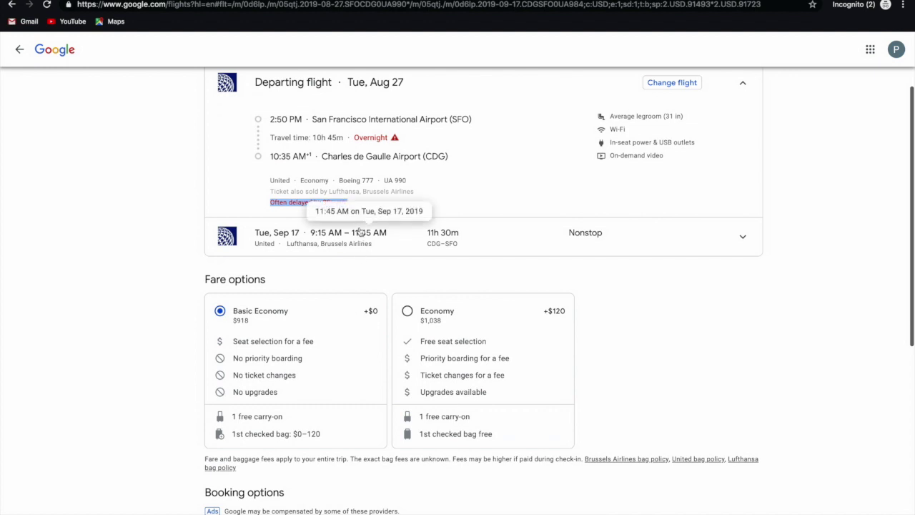
left_click(743, 236)
scroll(579, 297, "down", 1)
scroll(578, 297, "down", 5)
scroll(578, 296, "up", 1)
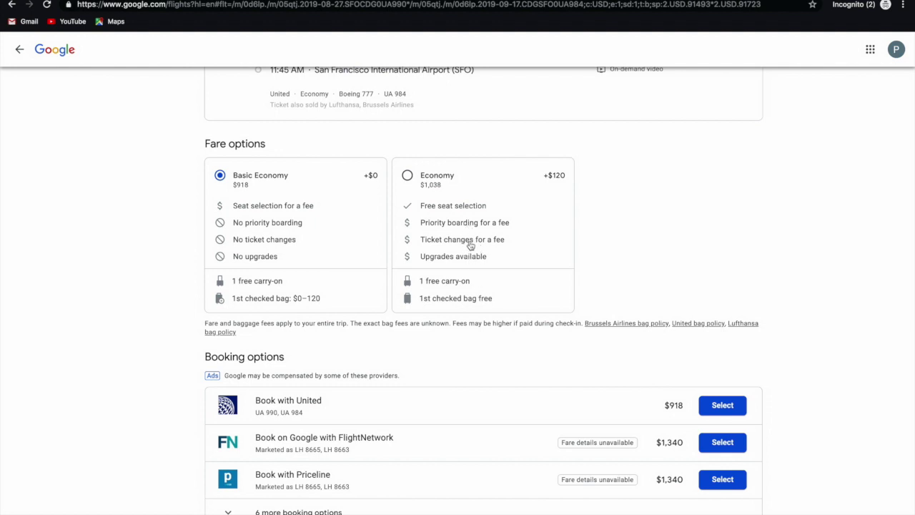
Step: Reveal the 6 more booking options beneath United's $918 offer
scroll(471, 245, "down", 1)
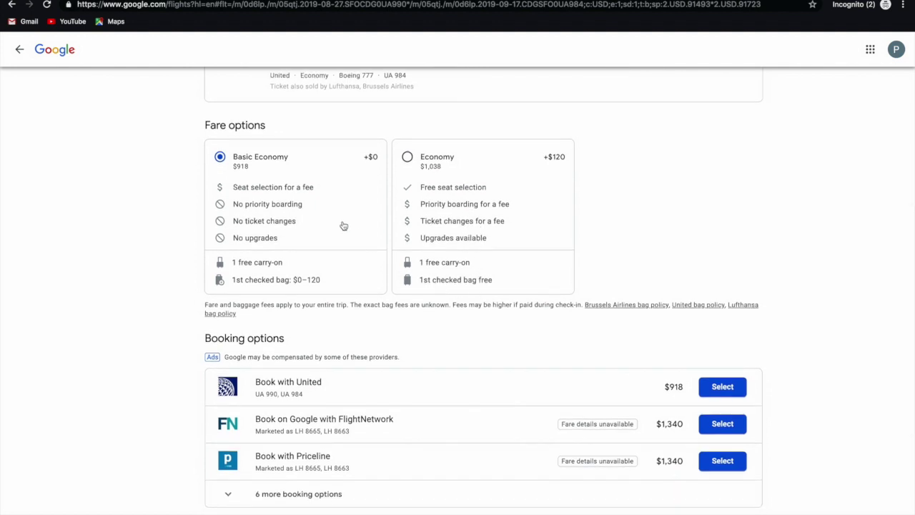
scroll(343, 226, "down", 1)
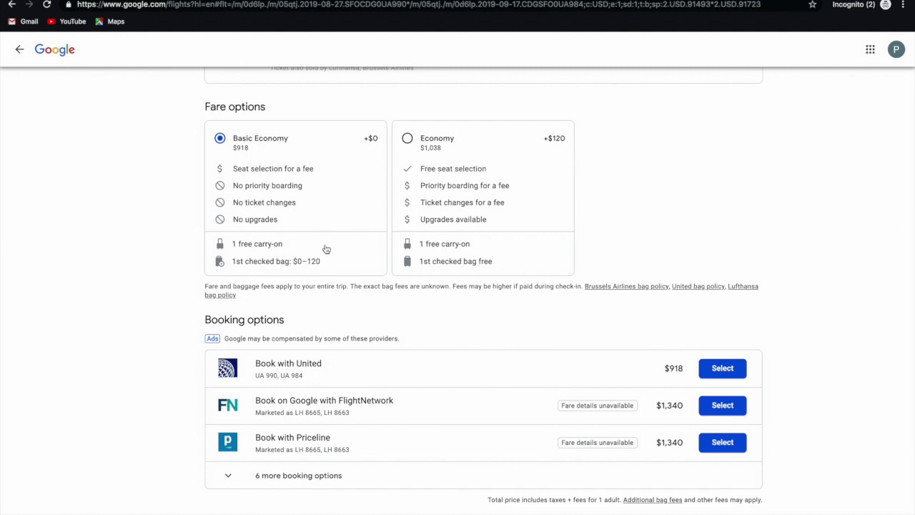
scroll(313, 308, "down", 4)
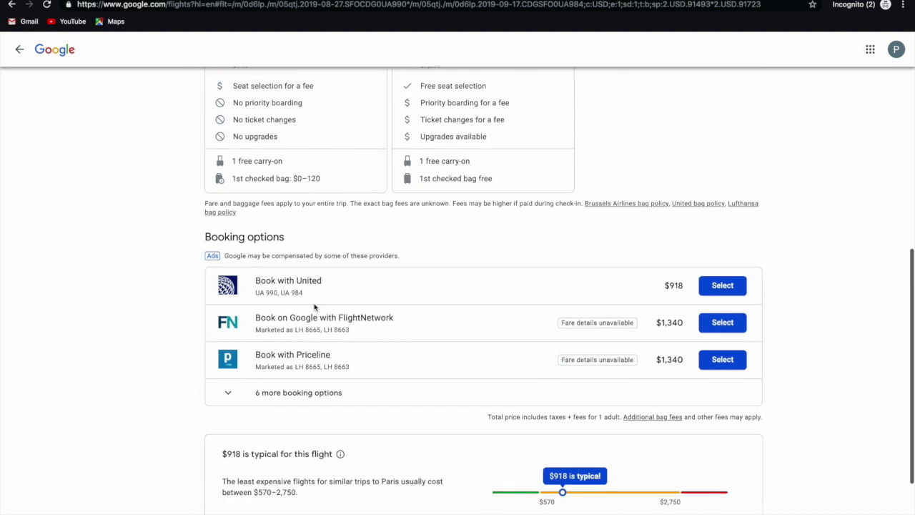
left_click(238, 394)
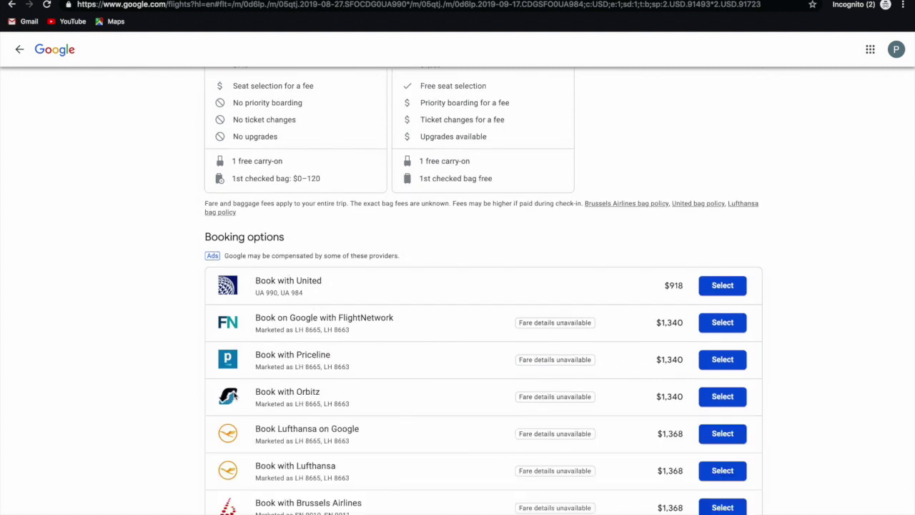
scroll(238, 392, "down", 4)
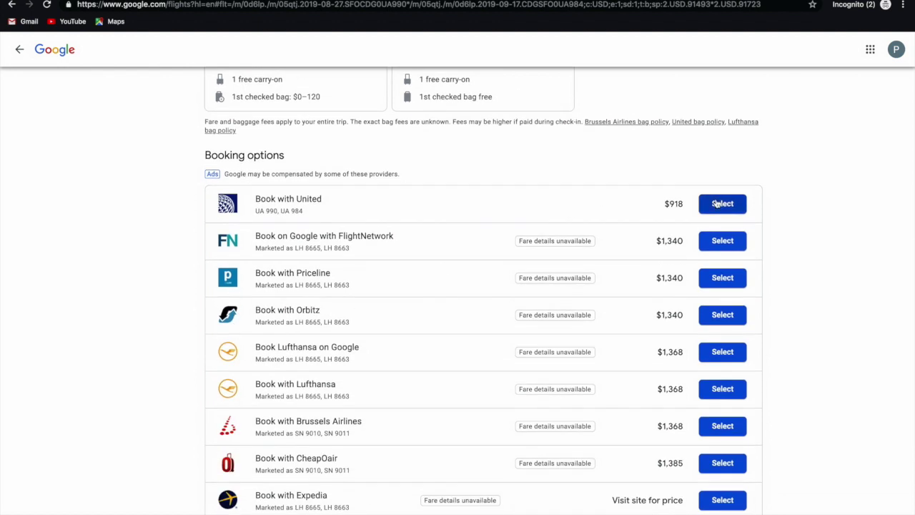
Step: Preview United's itinerary review page, then go back to the booking options list
left_click(723, 207)
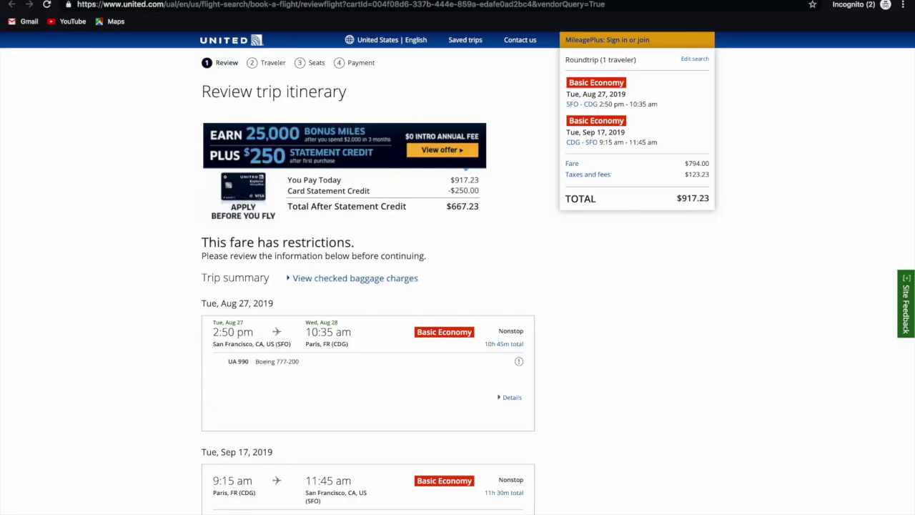
left_click(11, 4)
scroll(359, 347, "down", 1)
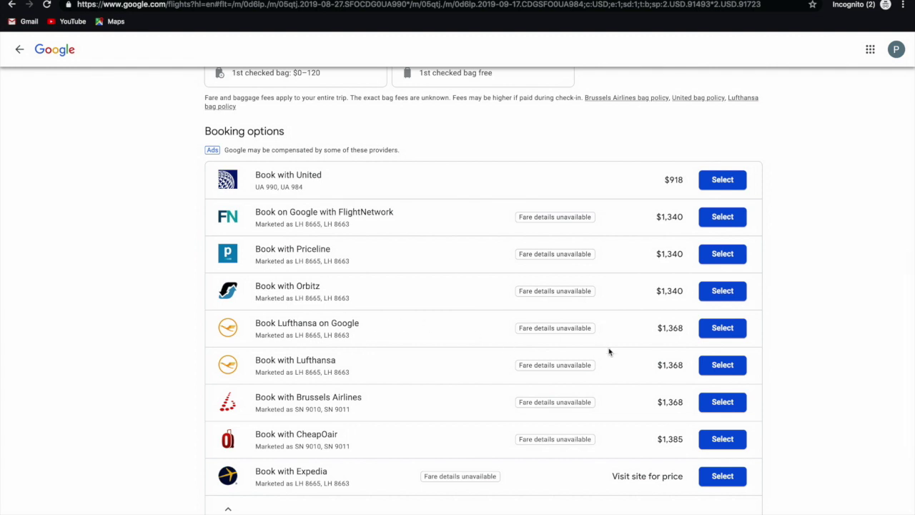
Step: Select the $1,368 Book Lufthansa on Google option
left_click(723, 330)
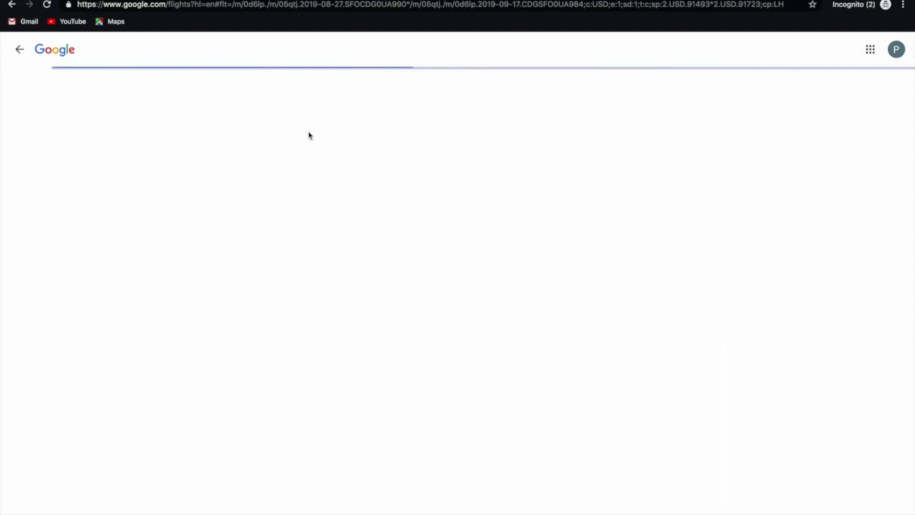